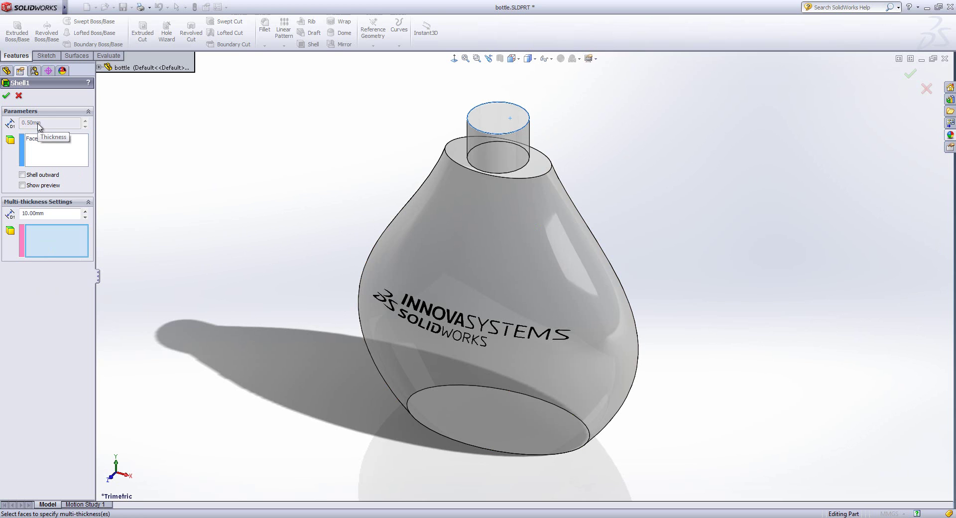
Shell the bottle inward with a 1 mm wall on the neck's cylindrical face, previewing the result before finishing the shell.
{"action": "left_click", "coordinate": [508, 151]}
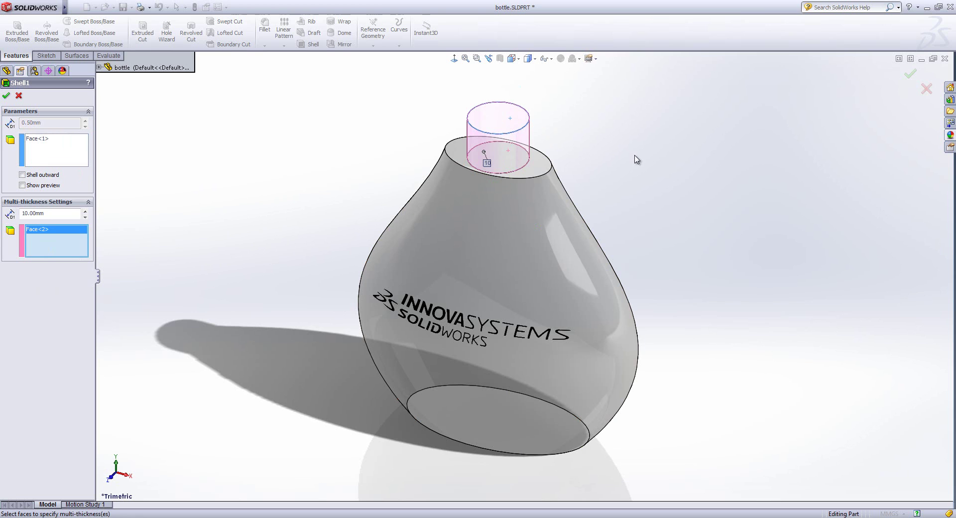
{"action": "left_click_drag", "start_coordinate": [50, 214], "coordinate": [20, 214]}
{"action": "type", "text": "1"}
{"action": "key", "text": "Return"}
{"action": "left_click", "coordinate": [22, 185]}
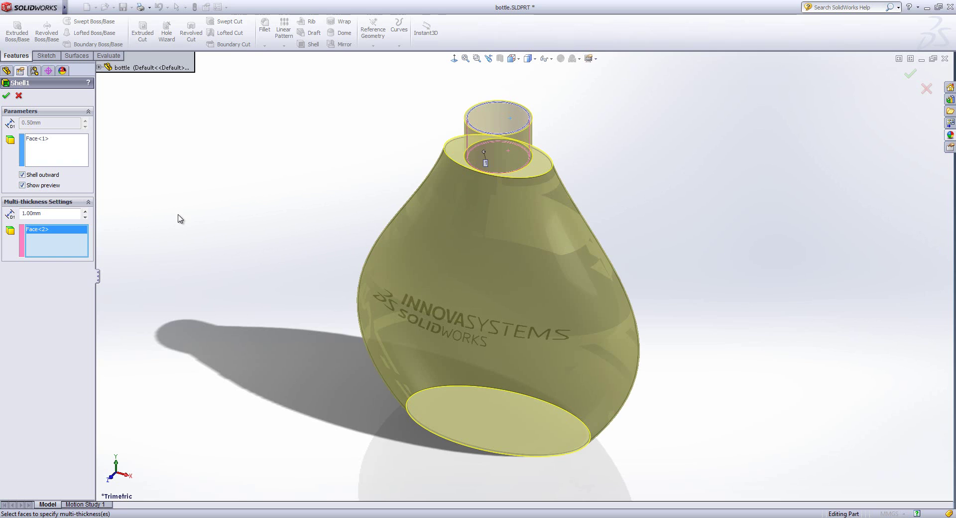
{"action": "left_click", "coordinate": [44, 178]}
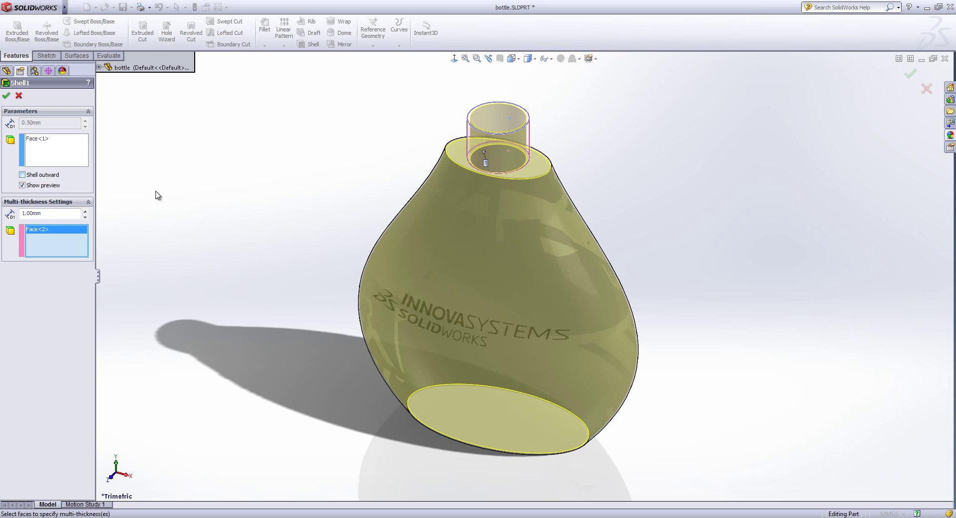
{"action": "left_click", "coordinate": [6, 95]}
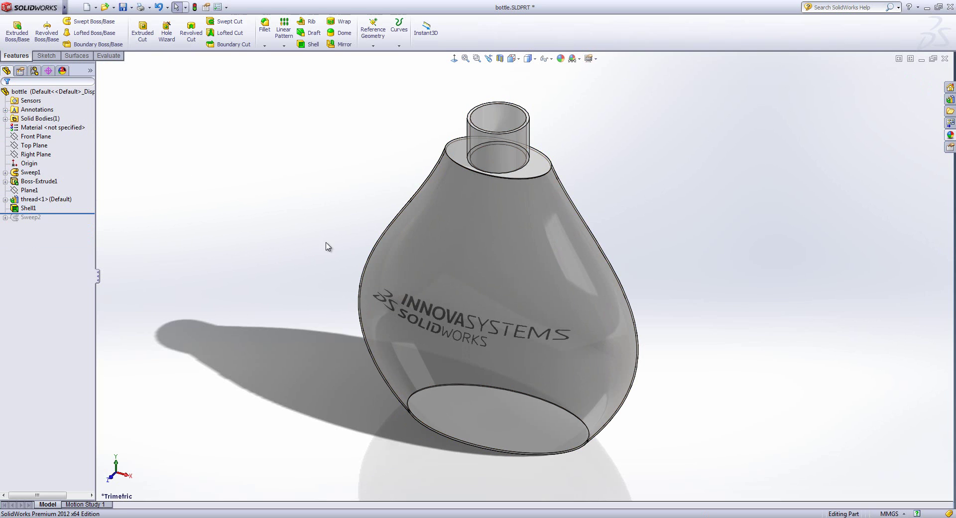
Delete the shell feature and roll the model forward past the neck's thread sweep.
{"action": "right_click", "coordinate": [27, 213]}
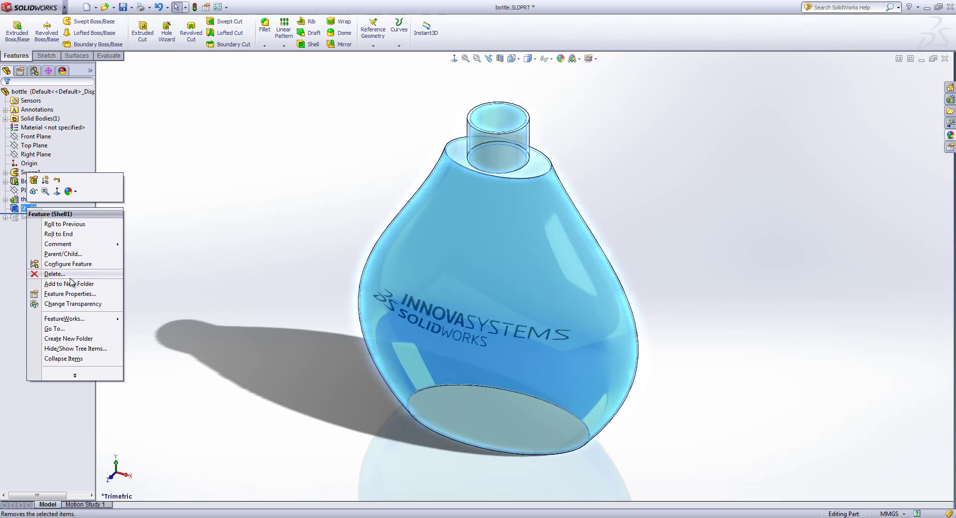
{"action": "left_click", "coordinate": [47, 279]}
{"action": "left_click", "coordinate": [289, 94]}
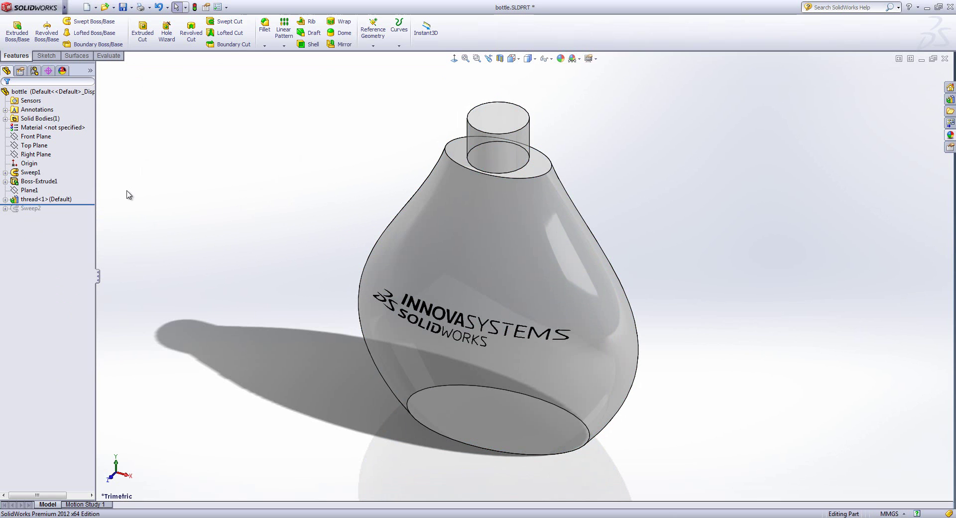
{"action": "left_click_drag", "start_coordinate": [86, 206], "coordinate": [85, 214]}
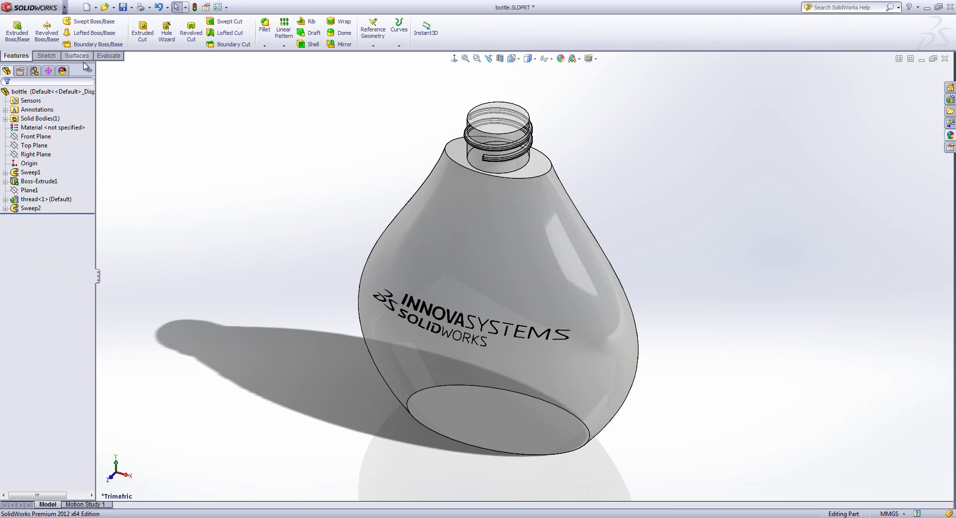
Start an Offset Surface from the bottle's neck, shoulder, main body and bottom faces.
{"action": "left_click", "coordinate": [76, 56]}
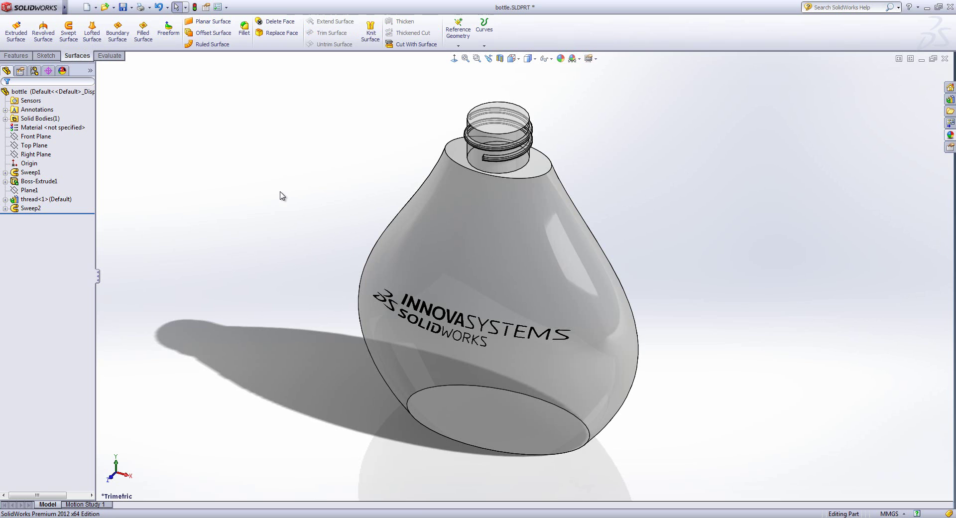
{"action": "left_click", "coordinate": [213, 33]}
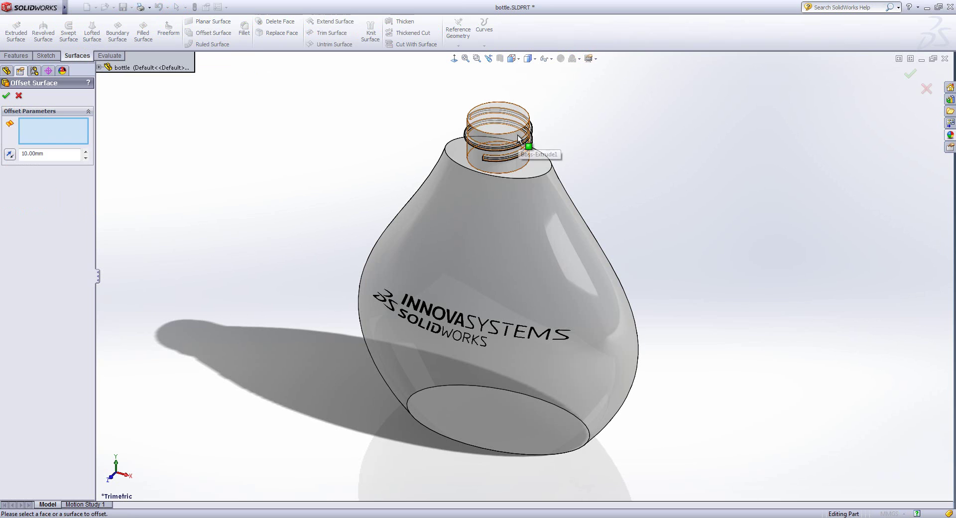
{"action": "left_click", "coordinate": [533, 165]}
{"action": "left_click", "coordinate": [537, 168]}
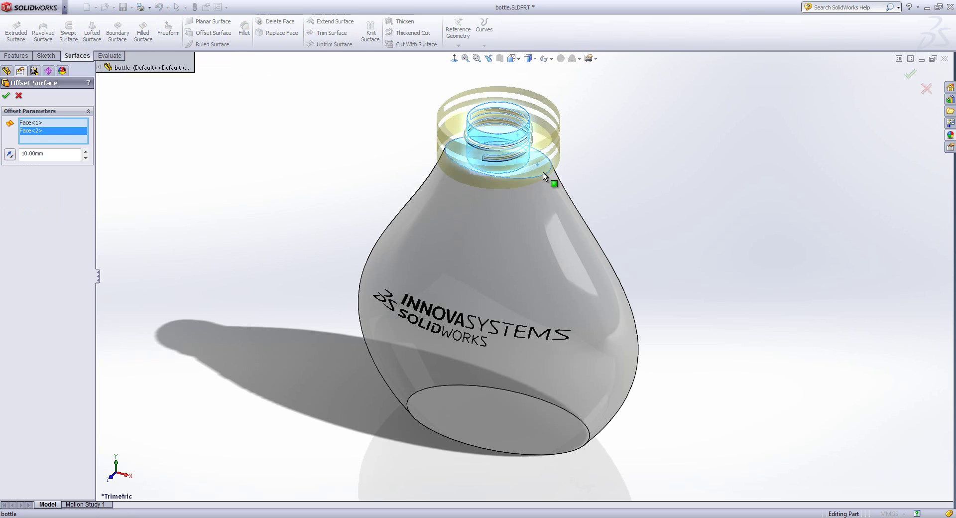
{"action": "left_click", "coordinate": [565, 212]}
{"action": "middle_click_drag", "start_coordinate": [556, 483], "coordinate": [561, 406]}
{"action": "left_click", "coordinate": [549, 419]}
{"action": "middle_click_drag", "start_coordinate": [555, 163], "coordinate": [448, 224]}
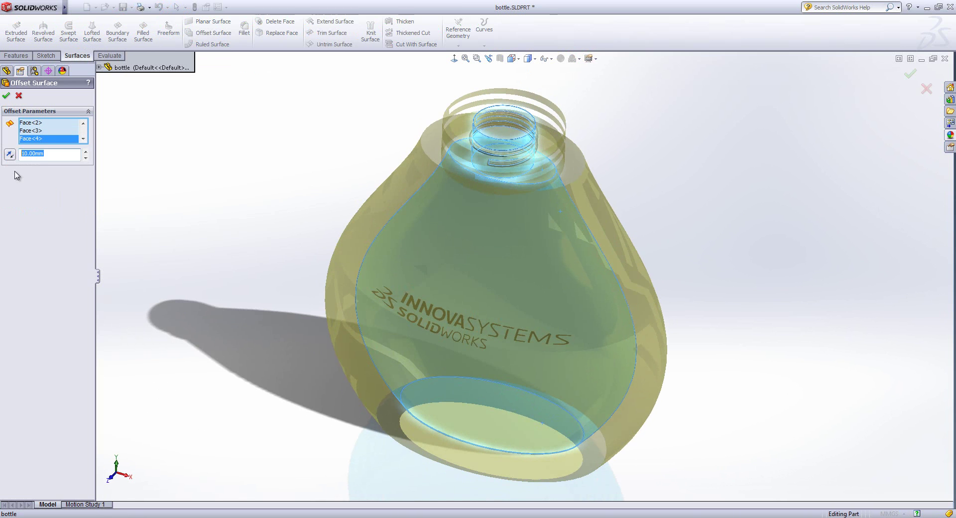
Set the surface offset to 0.5 mm, flip it towards the bottle's inside and create it.
{"action": "type", "text": "0.5"}
{"action": "key", "text": "Return"}
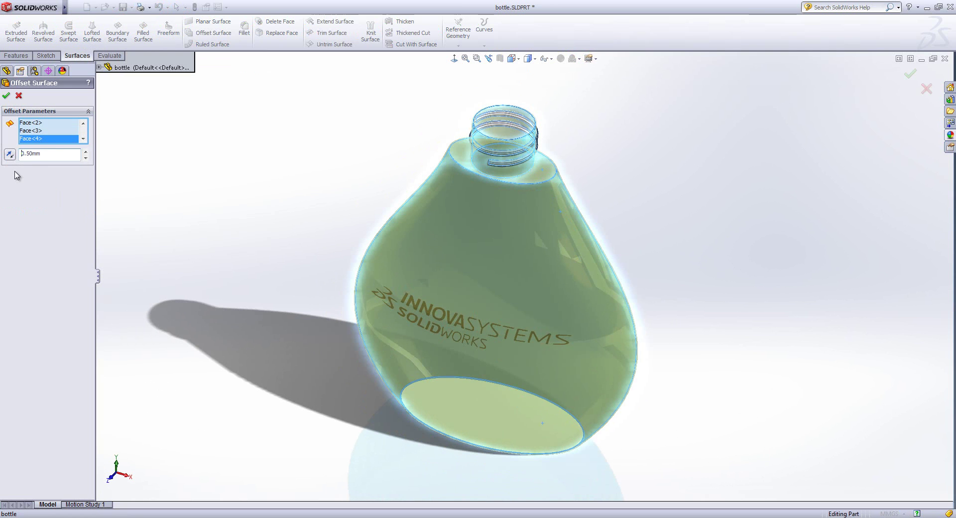
{"action": "left_click", "coordinate": [10, 156]}
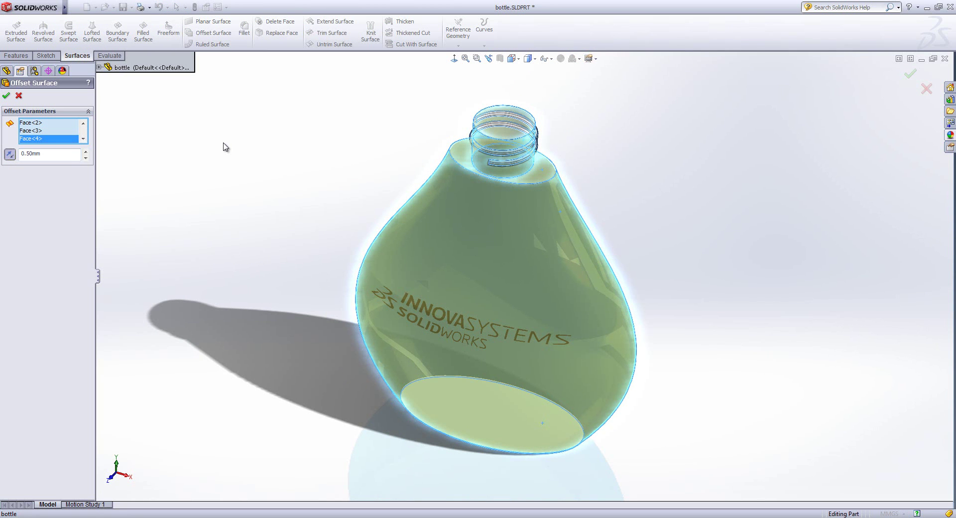
{"action": "left_click", "coordinate": [19, 95]}
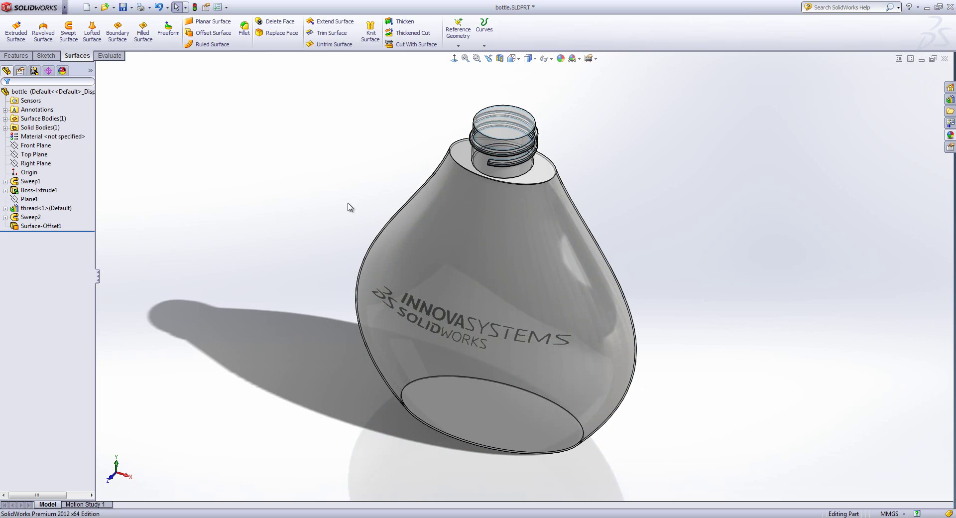
Hide the Sweep2 solid body so only the offset surface is displayed.
{"action": "left_click", "coordinate": [5, 127]}
{"action": "left_click", "coordinate": [36, 136]}
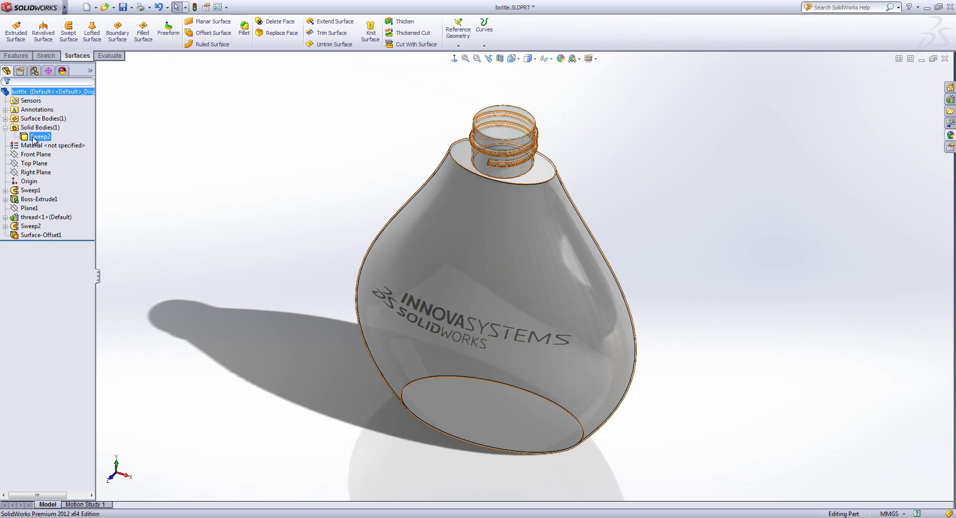
{"action": "right_click", "coordinate": [32, 140]}
{"action": "left_click", "coordinate": [50, 122]}
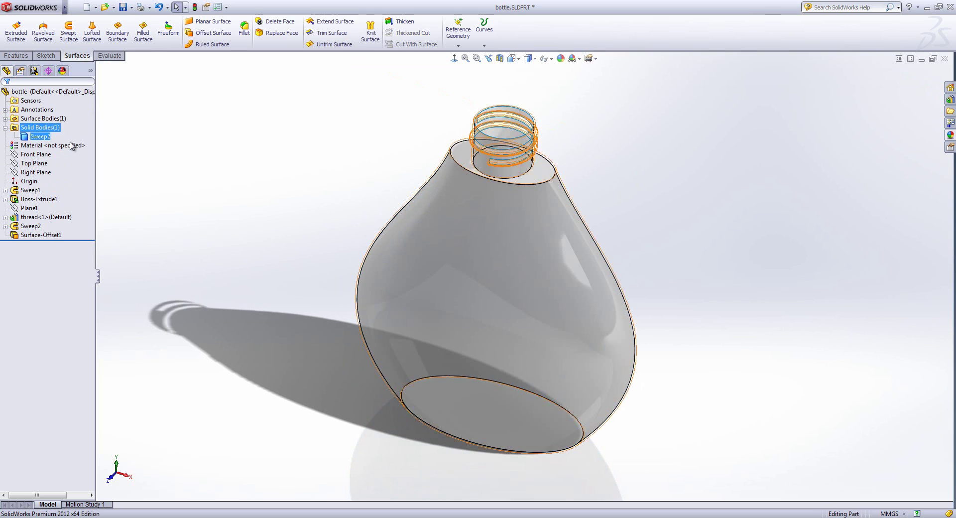
{"action": "left_click", "coordinate": [264, 177]}
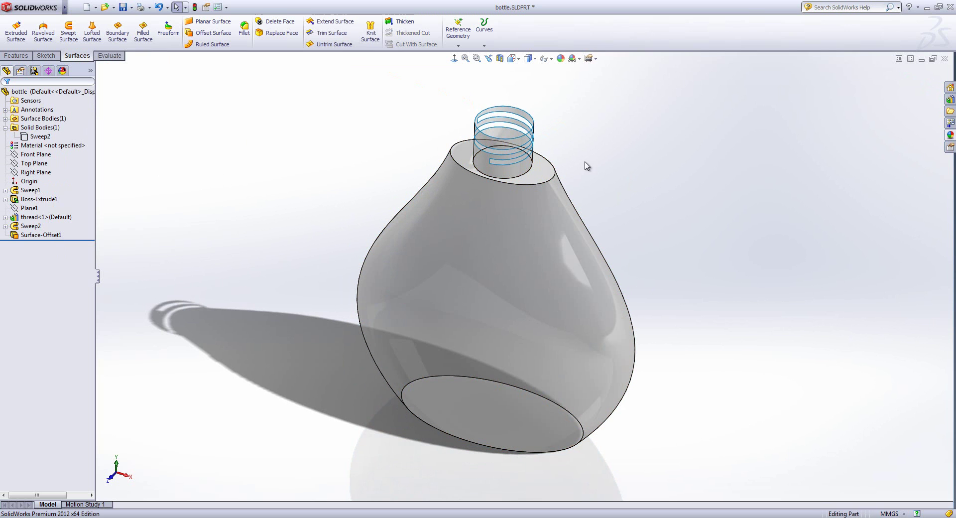
Remove the helical thread gap from the neck of the offset surface with the Delete Hole(s) option.
{"action": "left_click", "coordinate": [506, 169]}
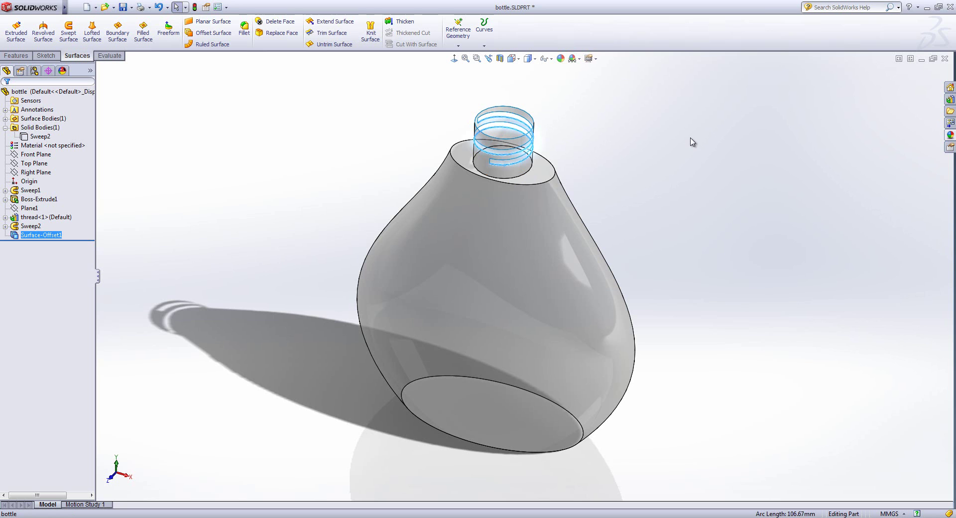
{"action": "key", "text": "Delete"}
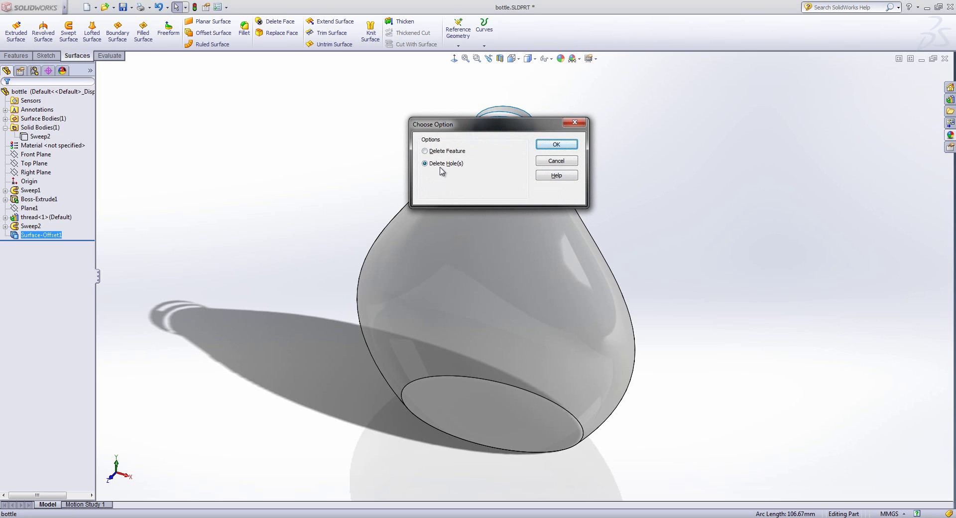
{"action": "left_click", "coordinate": [560, 145]}
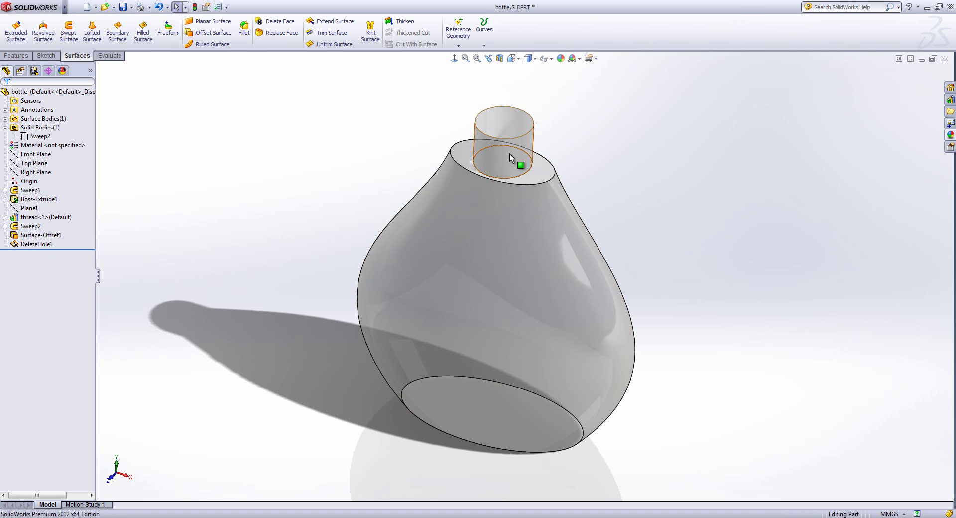
Close the open top of the surface neck with a Planar Surface bounded by its circular edge.
{"action": "left_click", "coordinate": [531, 130]}
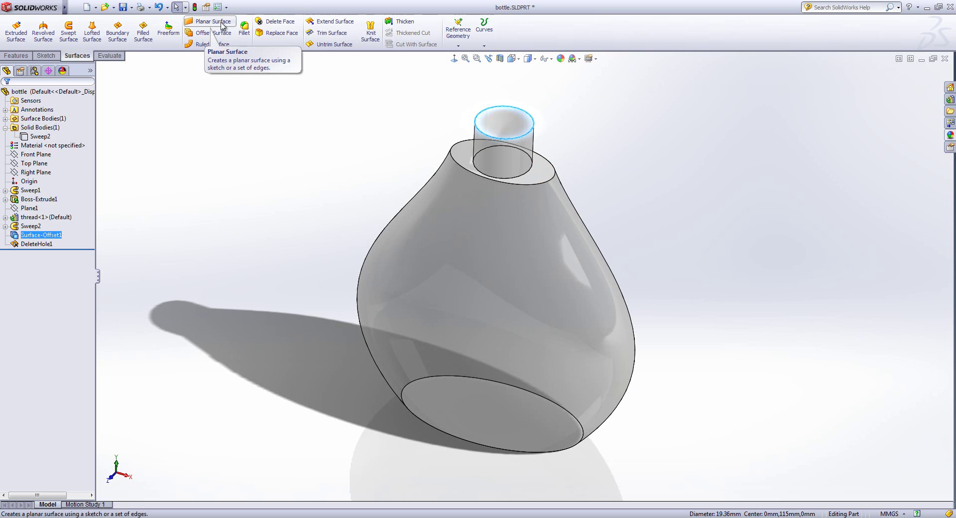
{"action": "left_click", "coordinate": [222, 26]}
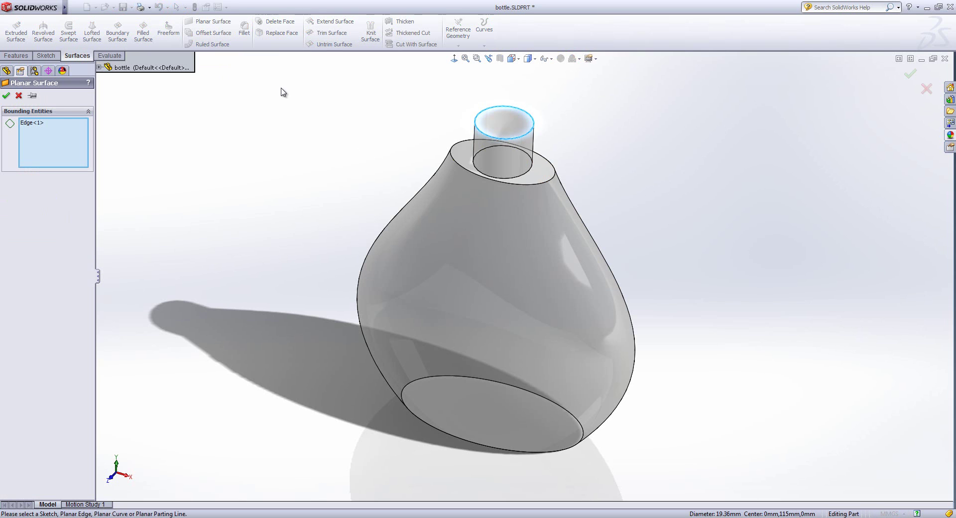
{"action": "left_click", "coordinate": [6, 96]}
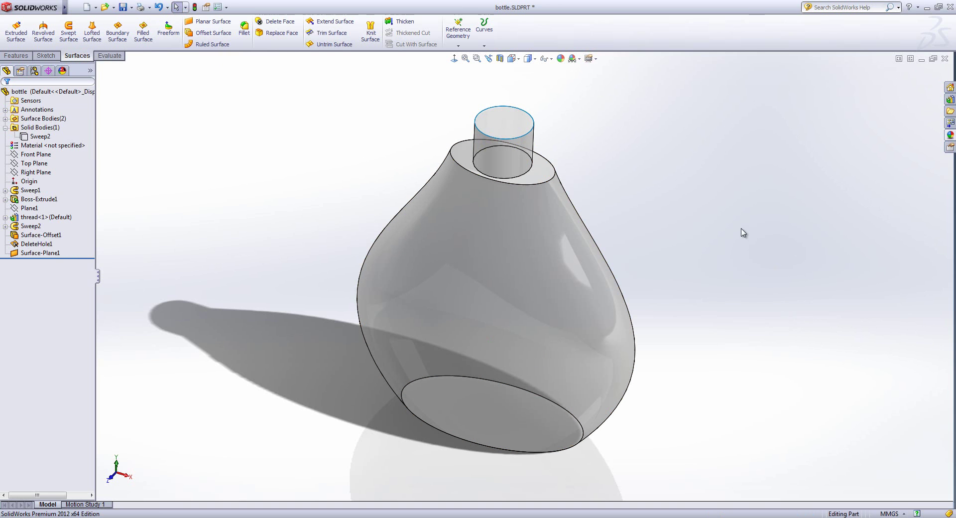
Knit the planar cap and the repaired offset surface together with Try to form solid enabled.
{"action": "left_click", "coordinate": [369, 37]}
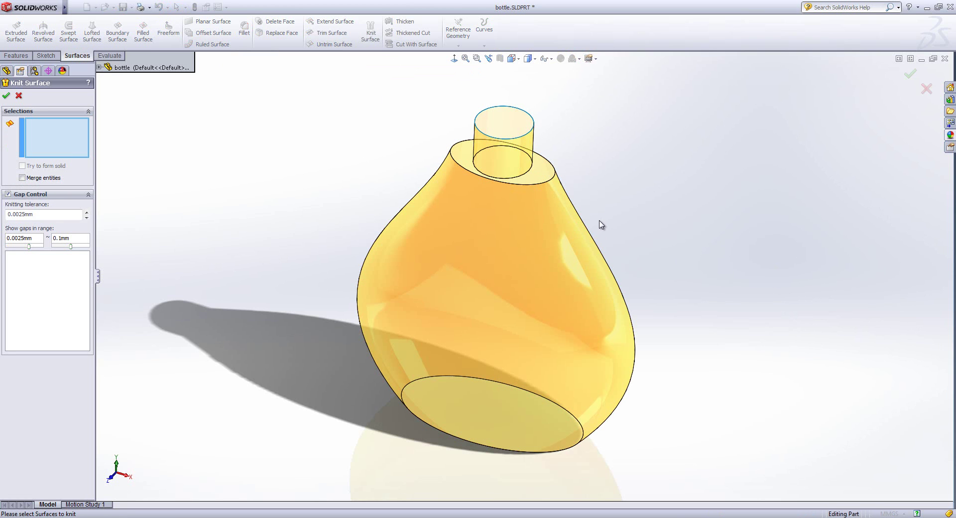
{"action": "left_click", "coordinate": [505, 125]}
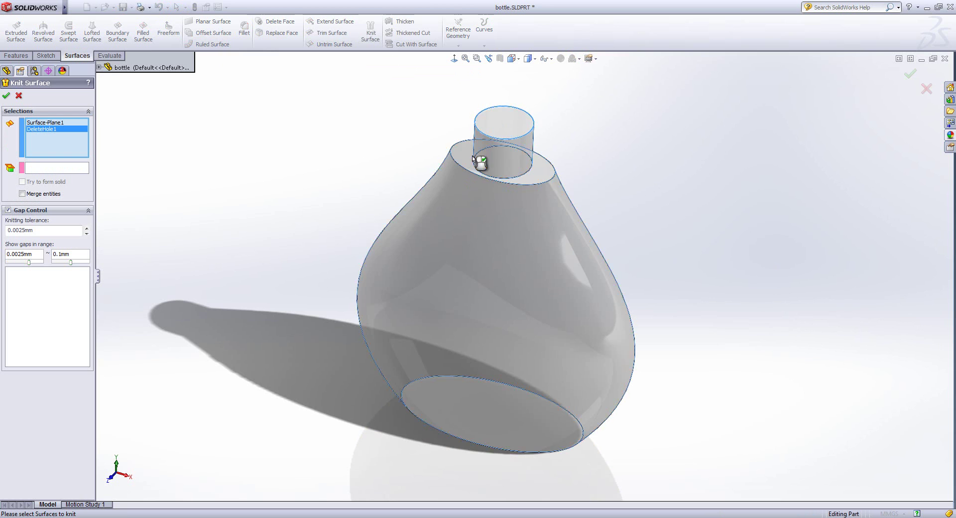
{"action": "left_click", "coordinate": [472, 159]}
{"action": "left_click", "coordinate": [37, 182]}
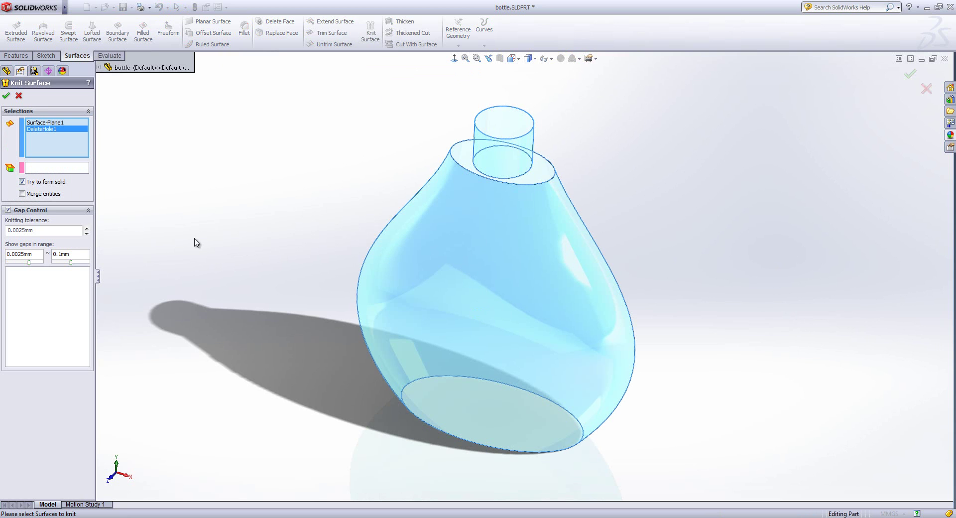
{"action": "left_click", "coordinate": [6, 94]}
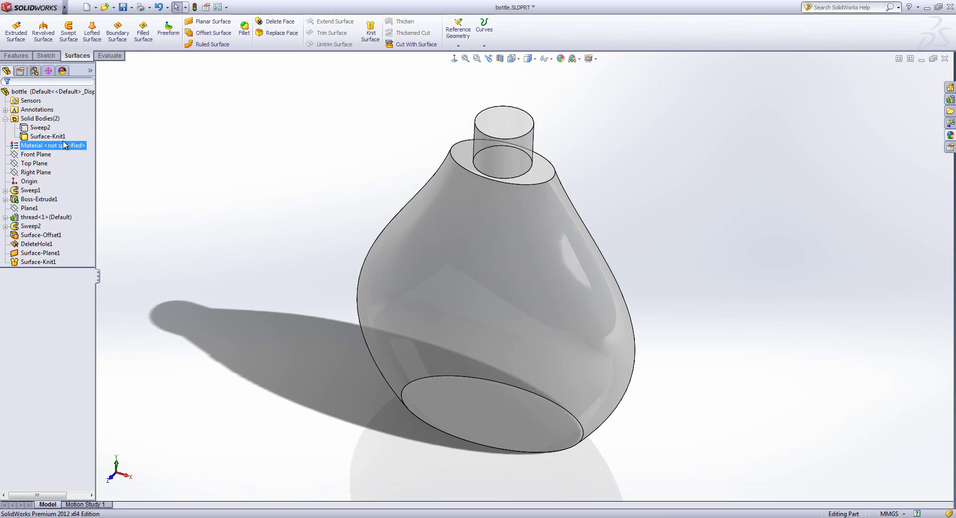
Show the hidden Sweep2 solid body again.
{"action": "left_click", "coordinate": [40, 128]}
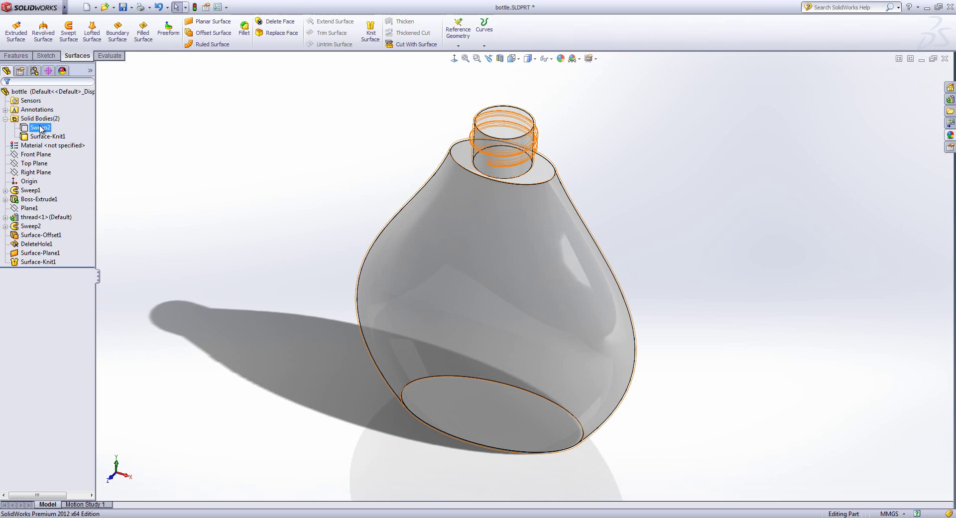
{"action": "right_click", "coordinate": [40, 128]}
{"action": "left_click", "coordinate": [147, 138]}
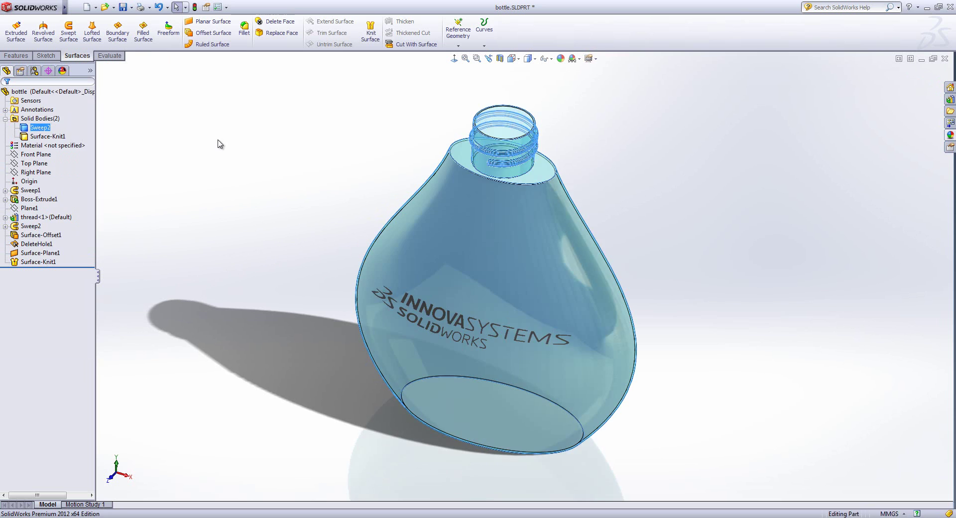
{"action": "left_click", "coordinate": [146, 138]}
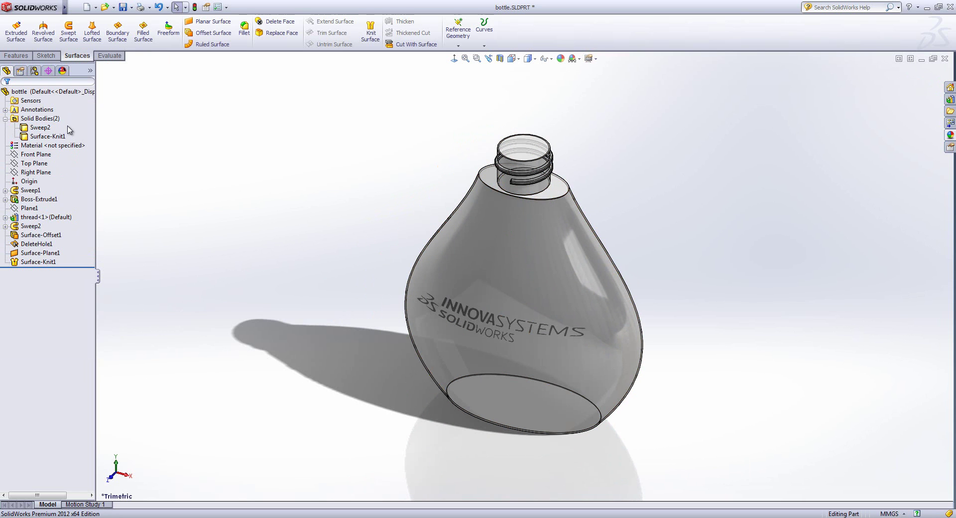
Combine the two solid bodies using Subtract, with Sweep2 as the main body and the knitted body removed from it.
{"action": "left_click", "coordinate": [46, 128]}
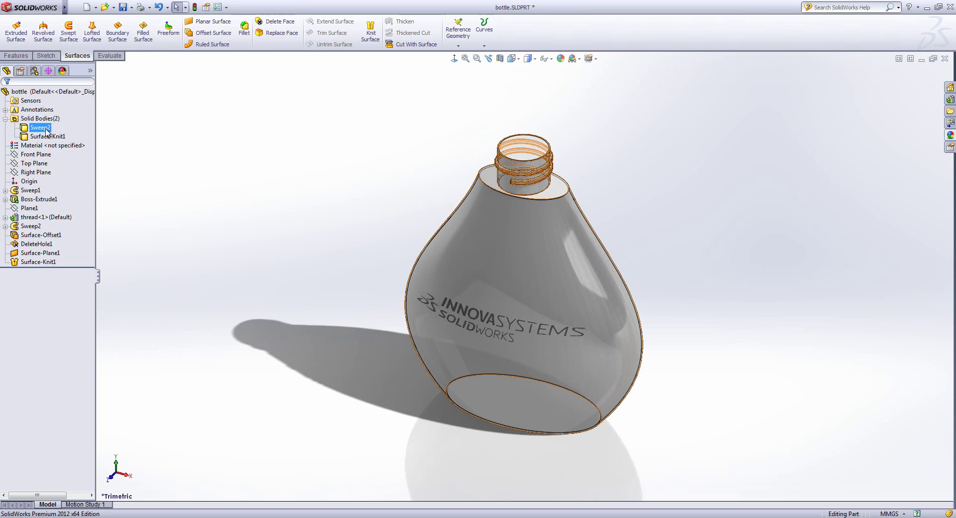
{"action": "left_click", "coordinate": [61, 130]}
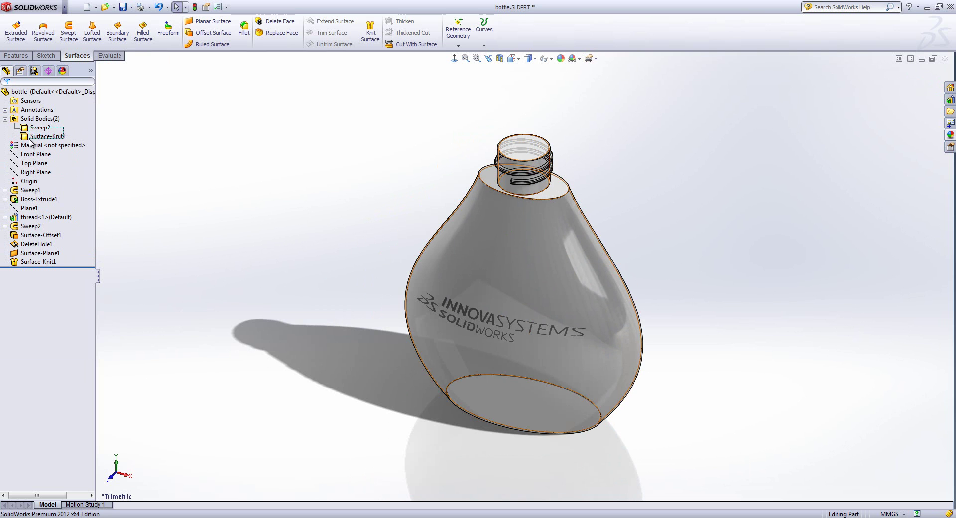
{"action": "left_click", "coordinate": [39, 137], "text": "shift"}
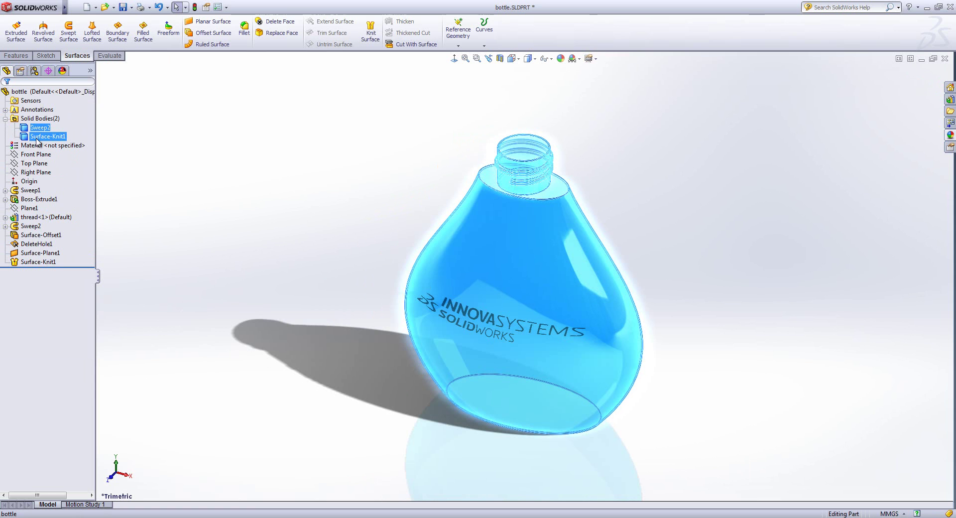
{"action": "right_click", "coordinate": [38, 140]}
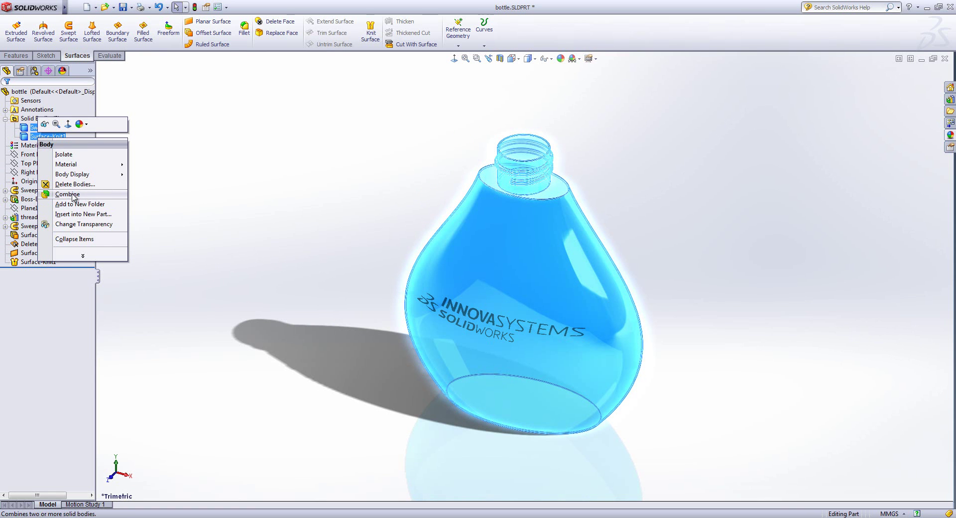
{"action": "left_click", "coordinate": [91, 195]}
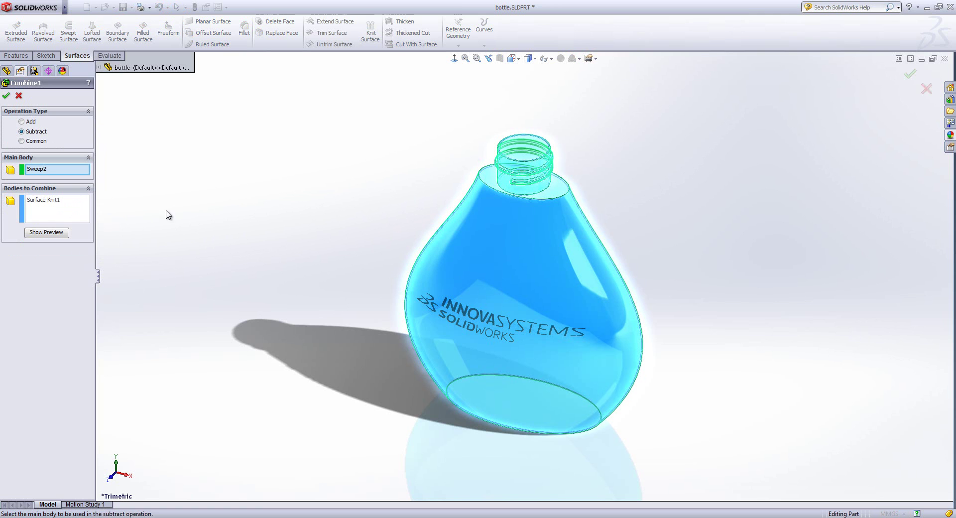
{"action": "left_click", "coordinate": [6, 97]}
Examine the hollowed bottle's threaded neck up close, and switch to the PowerPoint slide show.
{"action": "scroll", "coordinate": [557, 205], "scroll_direction": "down", "scroll_amount": 5}
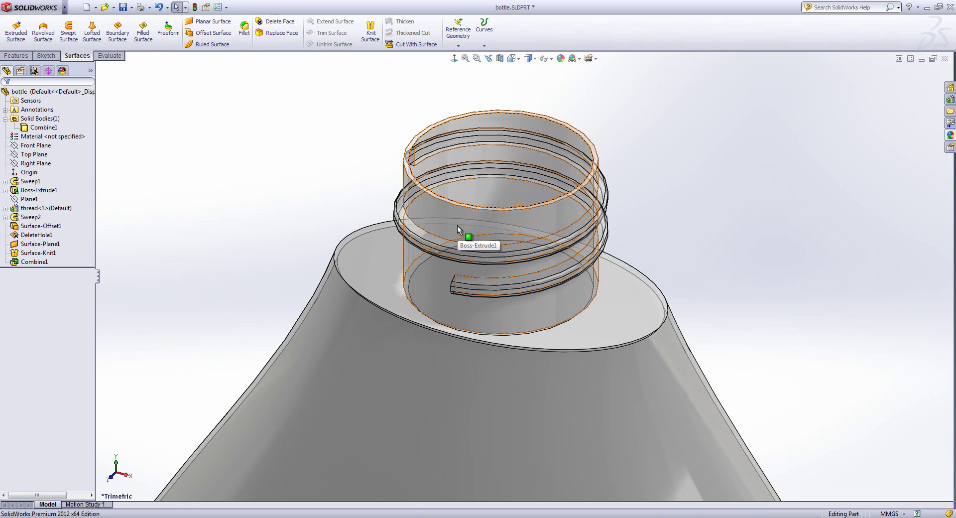
{"action": "key", "text": "f"}
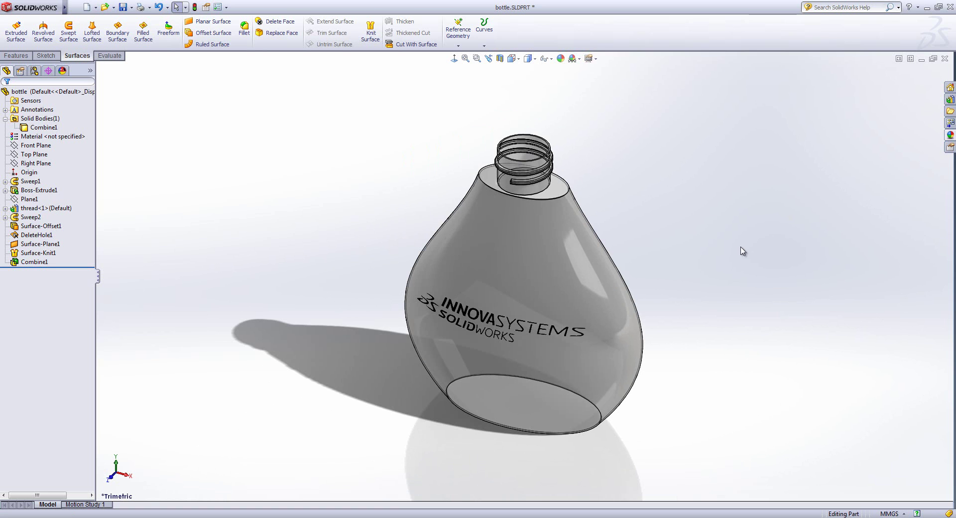
{"action": "key", "text": "alt+Tab"}
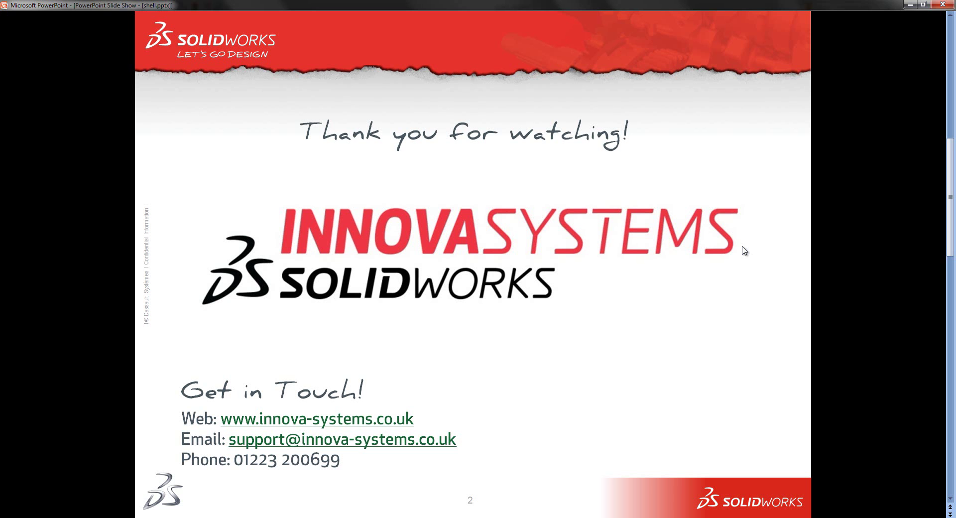